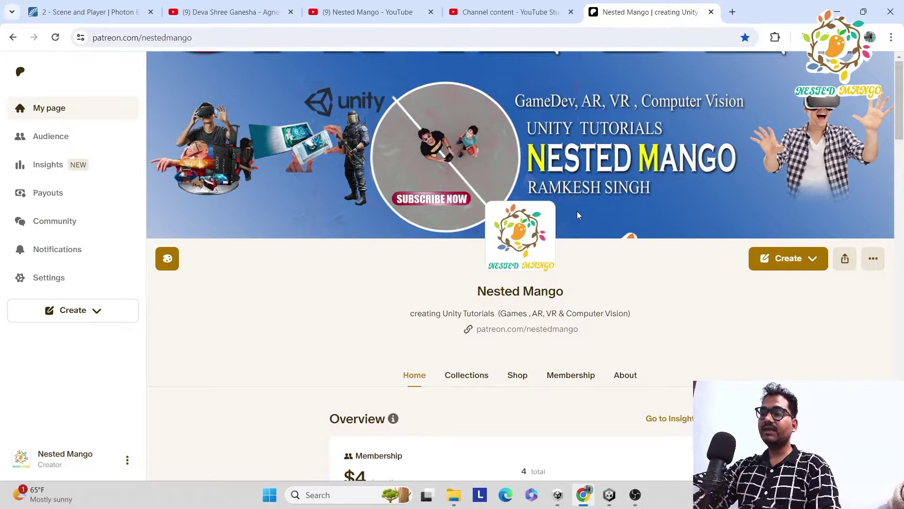
Bring up the YouTube channel's Playlists page with the two Photon Fusion 2 tutorial playlists.
{"action": "mouse_move", "coordinate": [643, 157]}
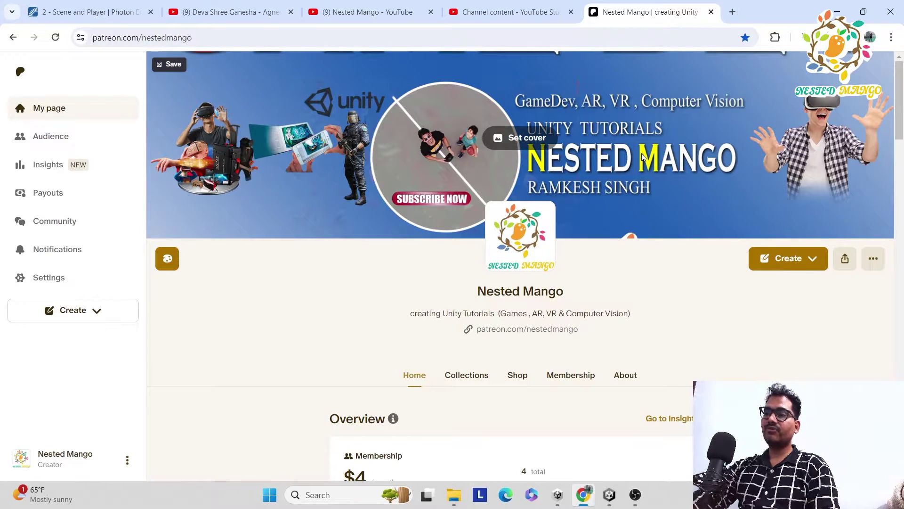
{"action": "scroll", "coordinate": [643, 157], "scroll_direction": "down", "scroll_amount": 2}
{"action": "scroll", "coordinate": [561, 186], "scroll_direction": "up", "scroll_amount": 2}
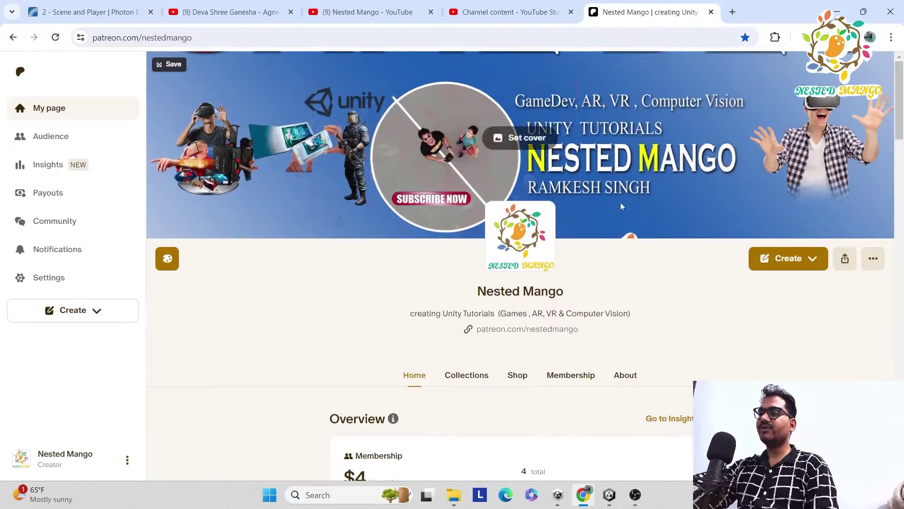
{"action": "left_click", "coordinate": [367, 11]}
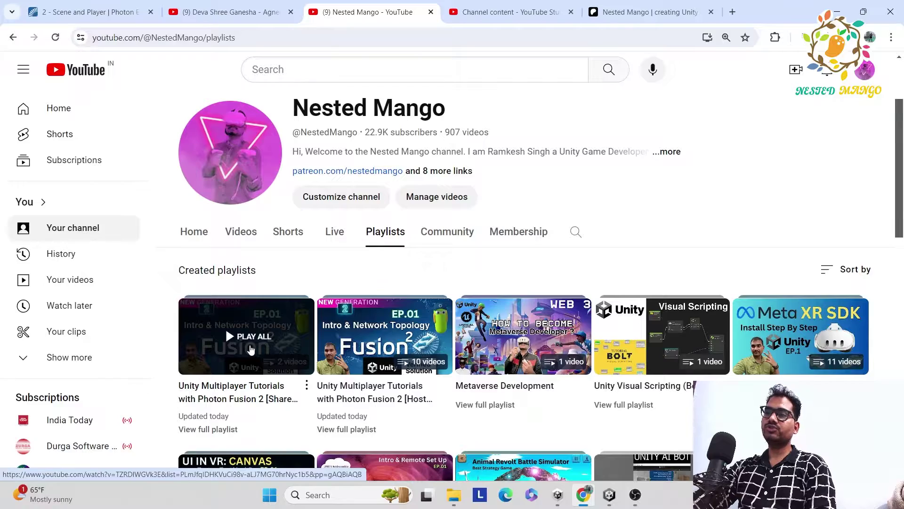
Review the Patreon shop's Photon Fusion 2 Host Mode source-code listing, then return to Unity.
{"action": "key", "text": "ctrl+5"}
{"action": "scroll", "coordinate": [480, 273], "scroll_direction": "down", "scroll_amount": 2}
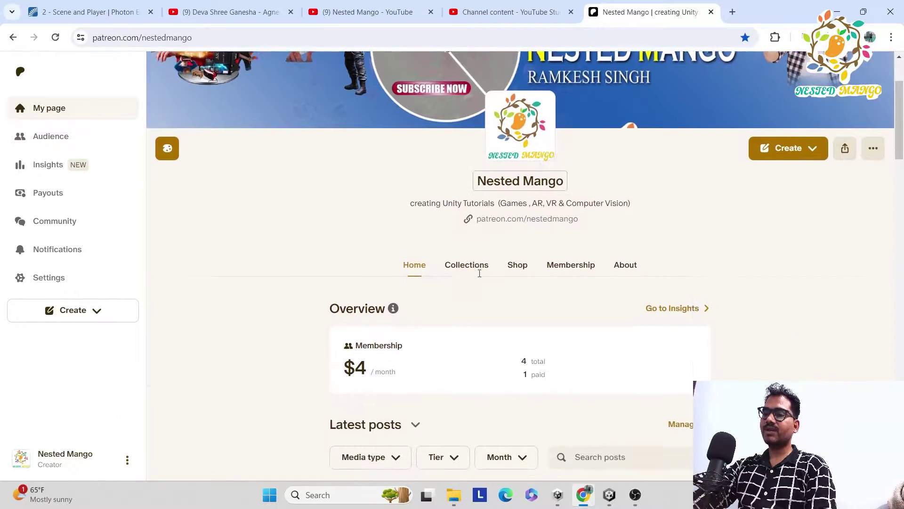
{"action": "scroll", "coordinate": [480, 273], "scroll_direction": "down", "scroll_amount": 10}
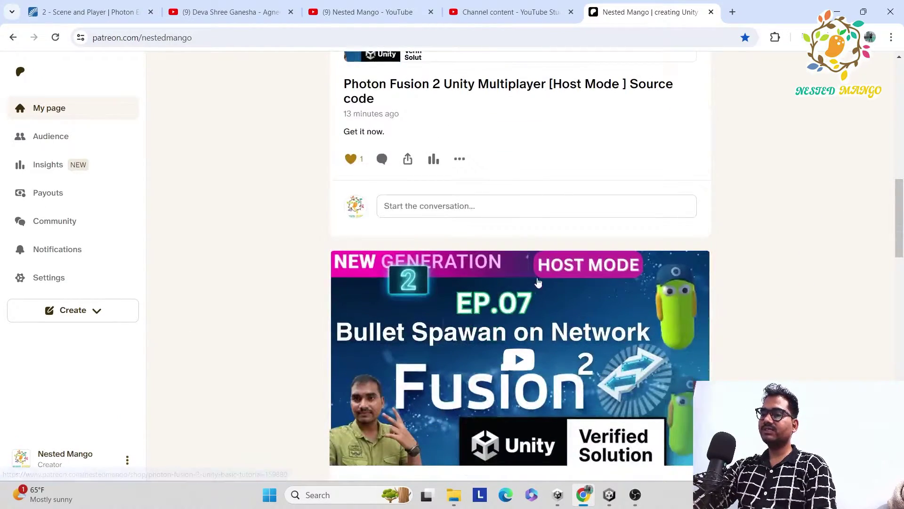
{"action": "scroll", "coordinate": [538, 281], "scroll_direction": "down", "scroll_amount": 3}
{"action": "scroll", "coordinate": [481, 312], "scroll_direction": "up", "scroll_amount": 1}
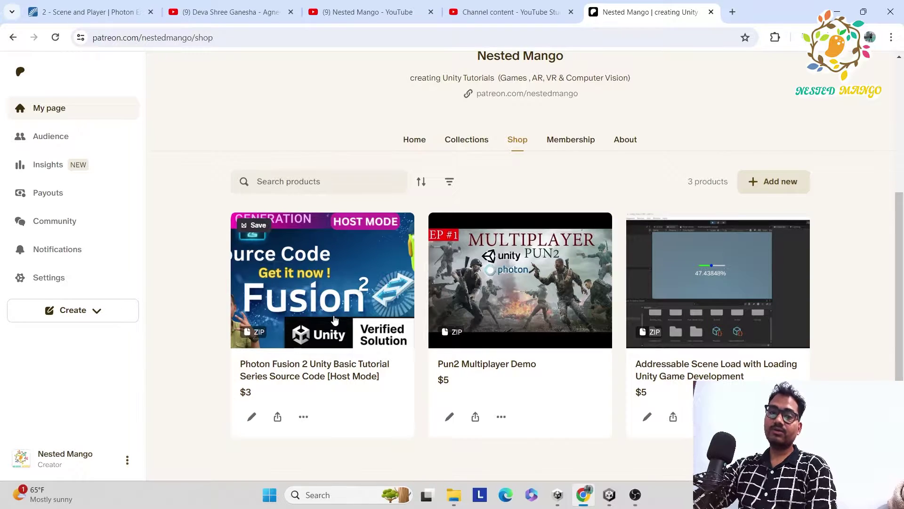
{"action": "scroll", "coordinate": [281, 319], "scroll_direction": "up", "scroll_amount": 1}
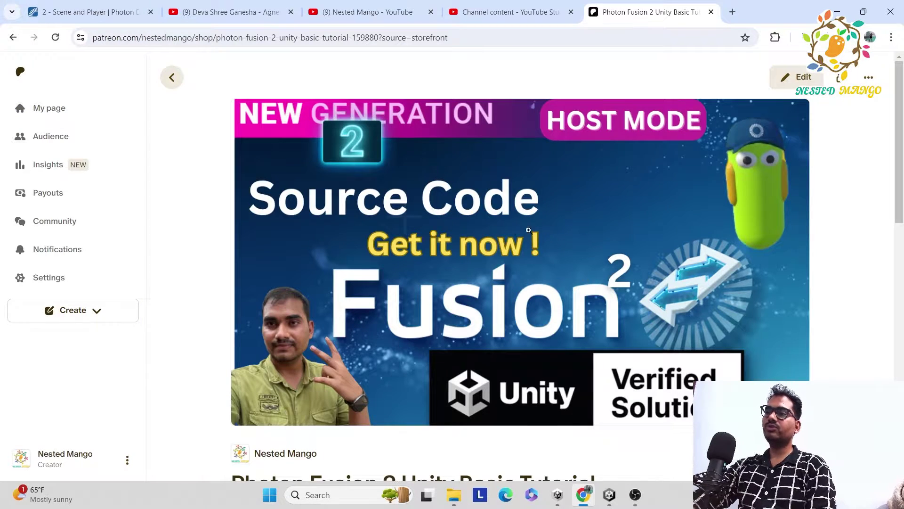
{"action": "key", "text": "alt+Tab"}
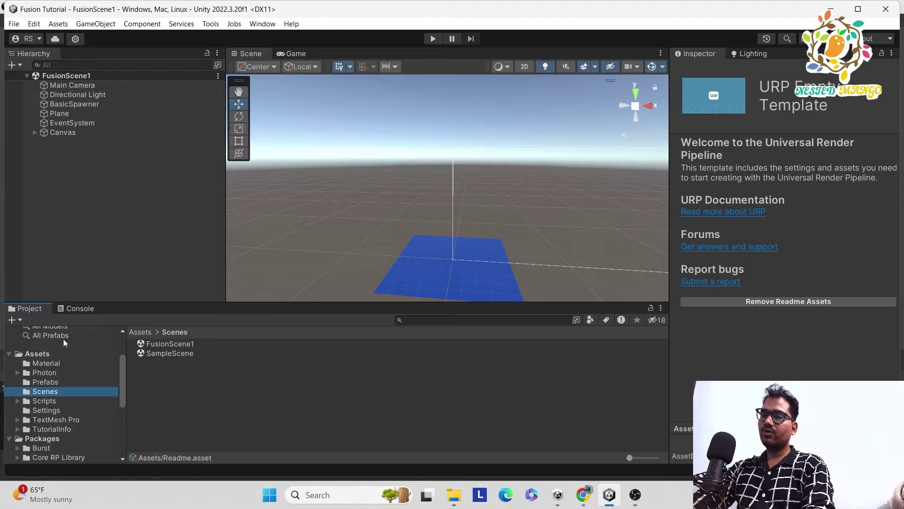
Create a scene asset named SharedMode in Assets/Scenes and open it.
{"action": "left_click", "coordinate": [182, 387]}
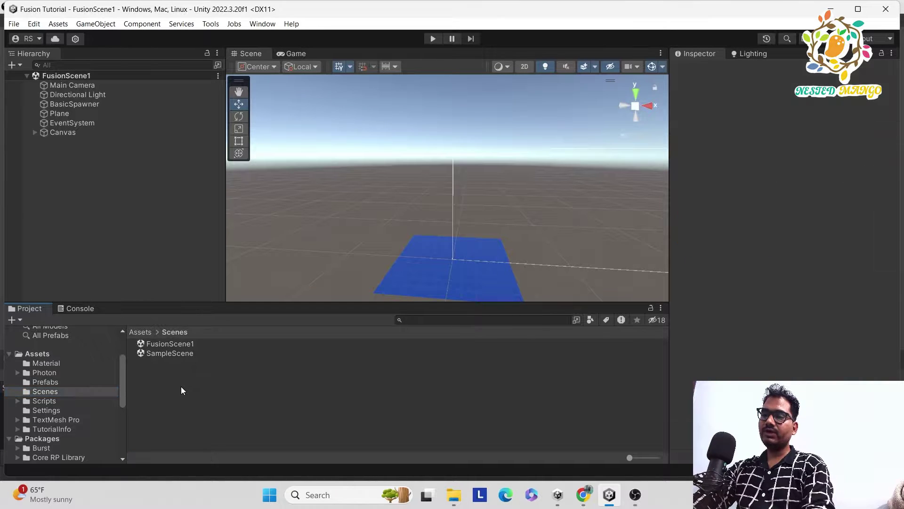
{"action": "right_click", "coordinate": [188, 392]}
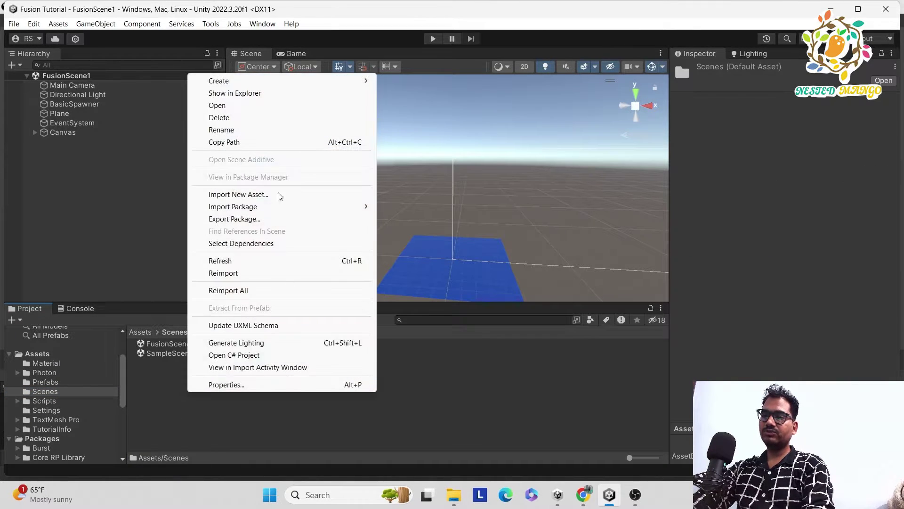
{"action": "mouse_move", "coordinate": [275, 88]}
{"action": "mouse_move", "coordinate": [390, 85]}
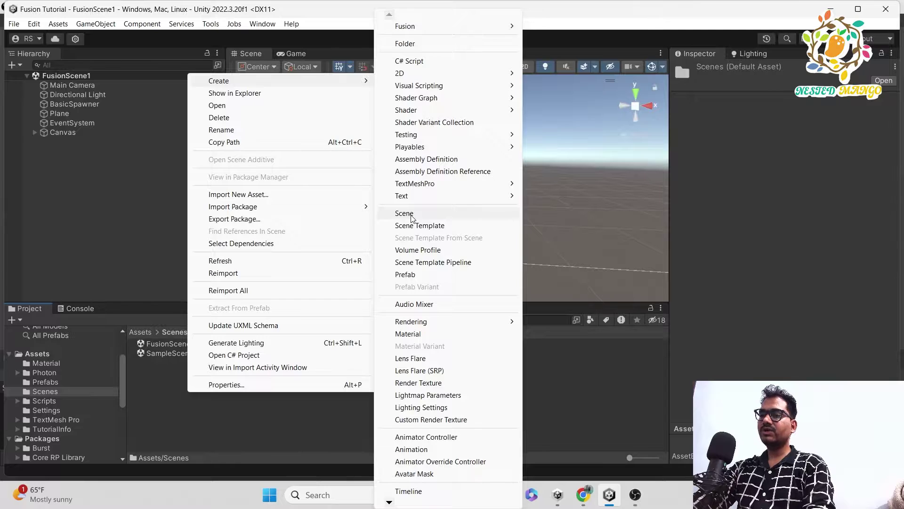
{"action": "left_click", "coordinate": [412, 217]}
{"action": "type", "text": "S"}
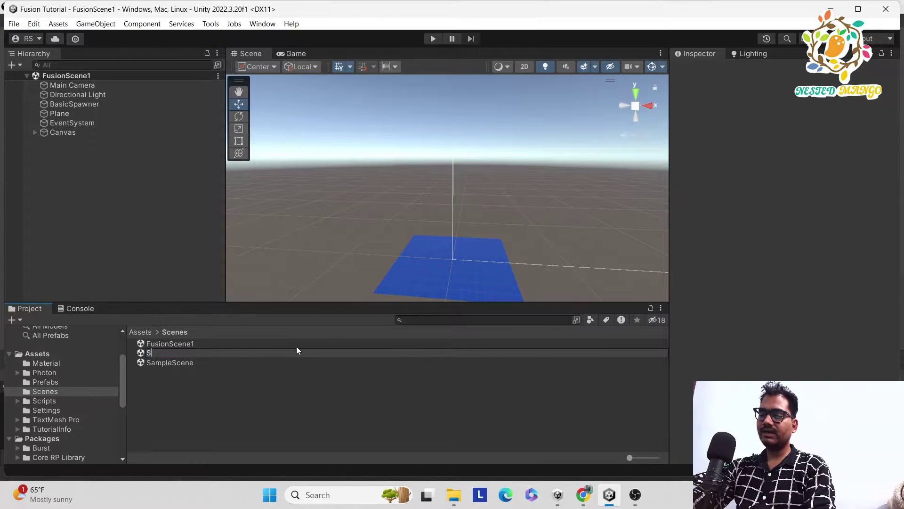
{"action": "type", "text": "haredMode"}
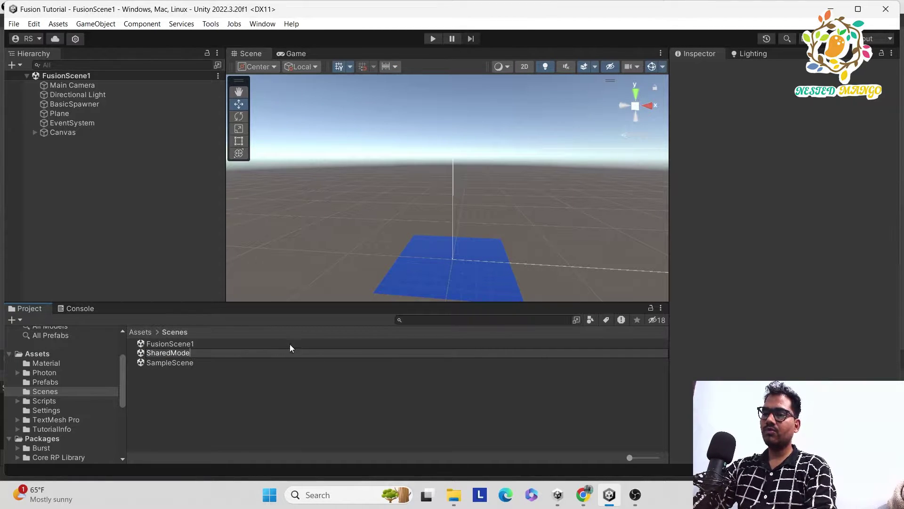
{"action": "key", "text": "Return"}
{"action": "left_click", "coordinate": [171, 363]}
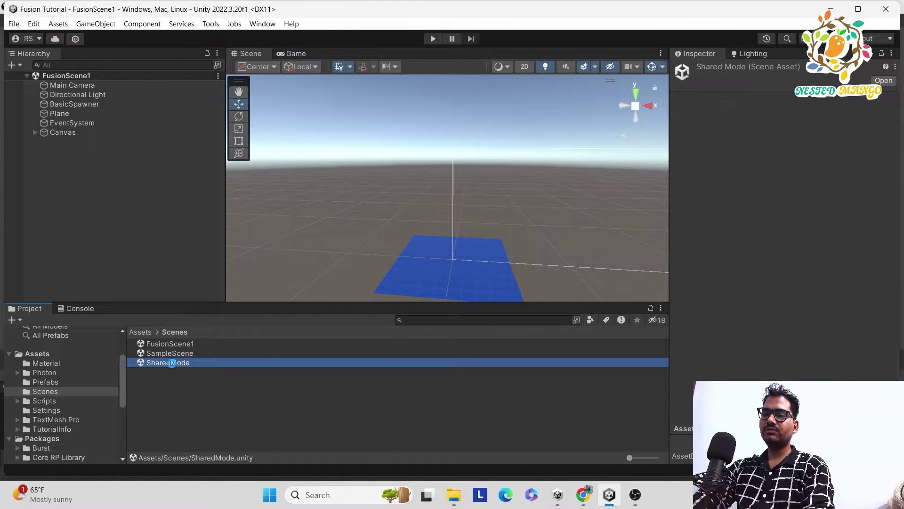
{"action": "double_click", "coordinate": [172, 362]}
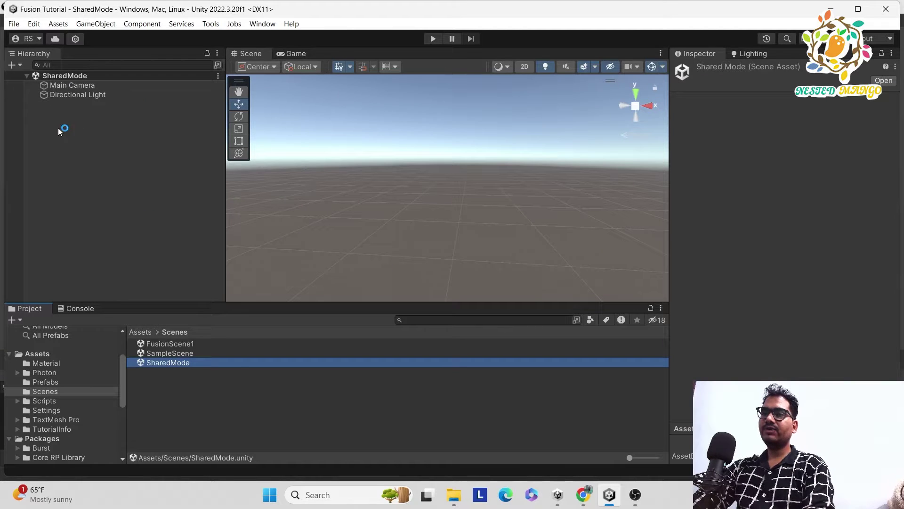
Add a Plane, reset its position to 0,0,0, and apply the blue Plane material.
{"action": "right_click", "coordinate": [79, 154]}
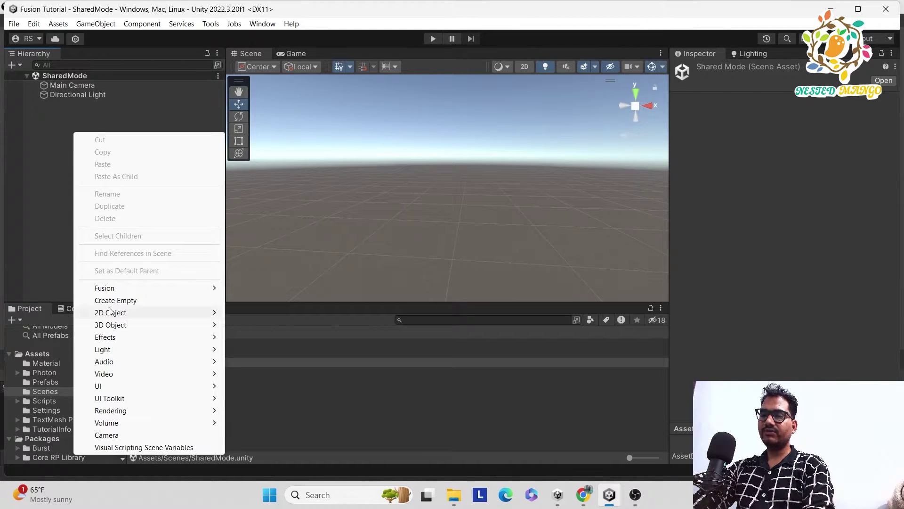
{"action": "left_click", "coordinate": [252, 376]}
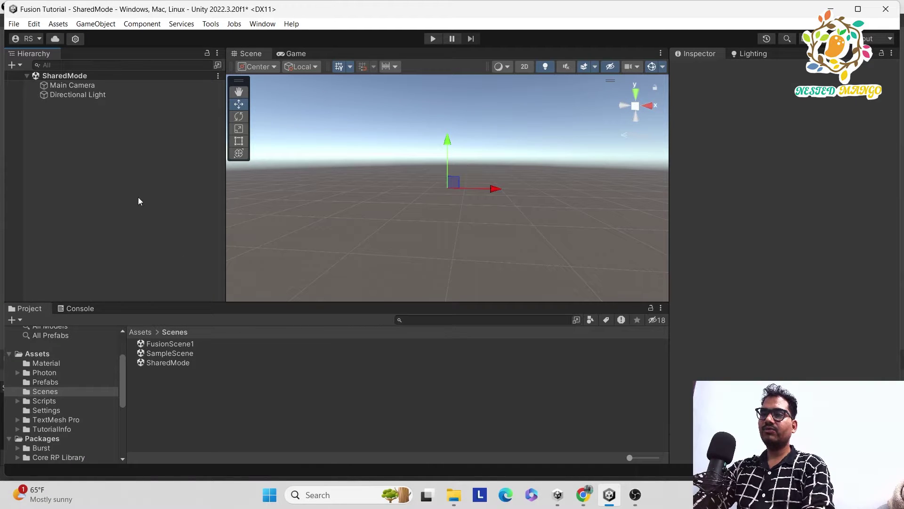
{"action": "left_click", "coordinate": [80, 120]}
{"action": "left_click", "coordinate": [77, 104]}
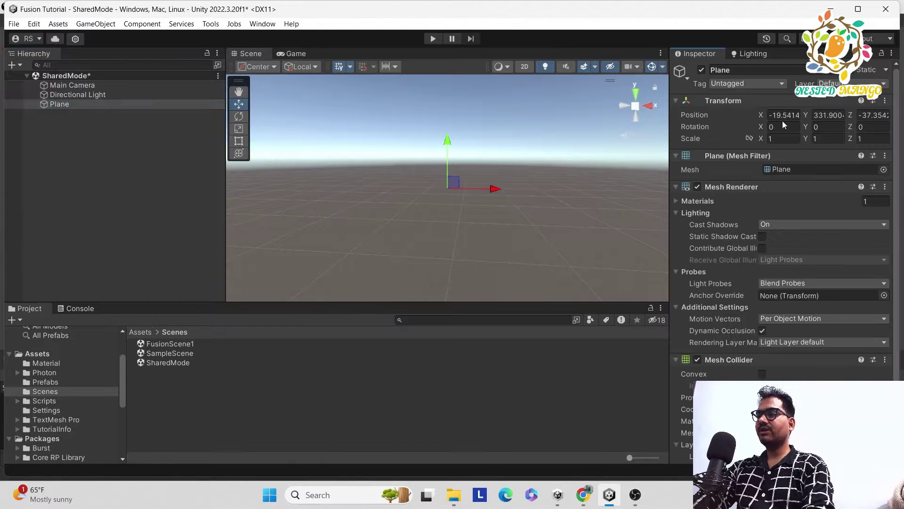
{"action": "left_click", "coordinate": [783, 115]}
{"action": "type", "text": "0"}
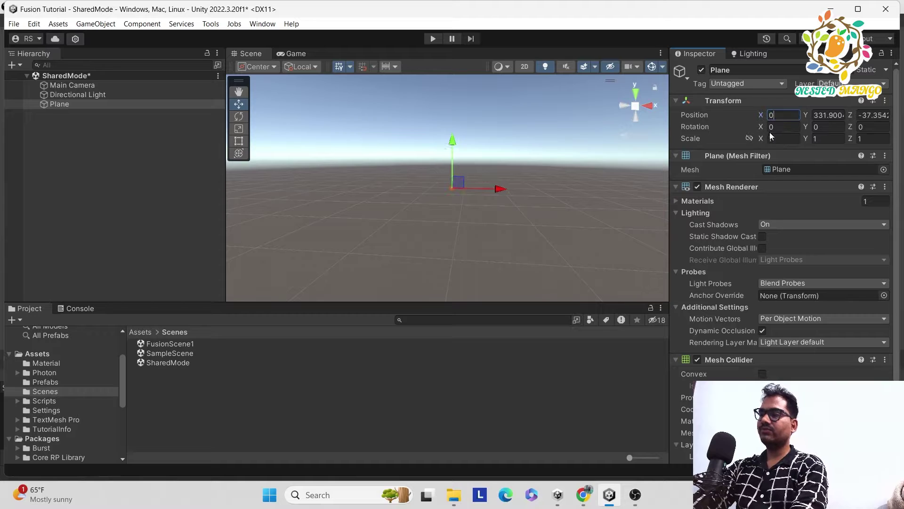
{"action": "left_click", "coordinate": [885, 100]}
{"action": "left_click", "coordinate": [804, 113]}
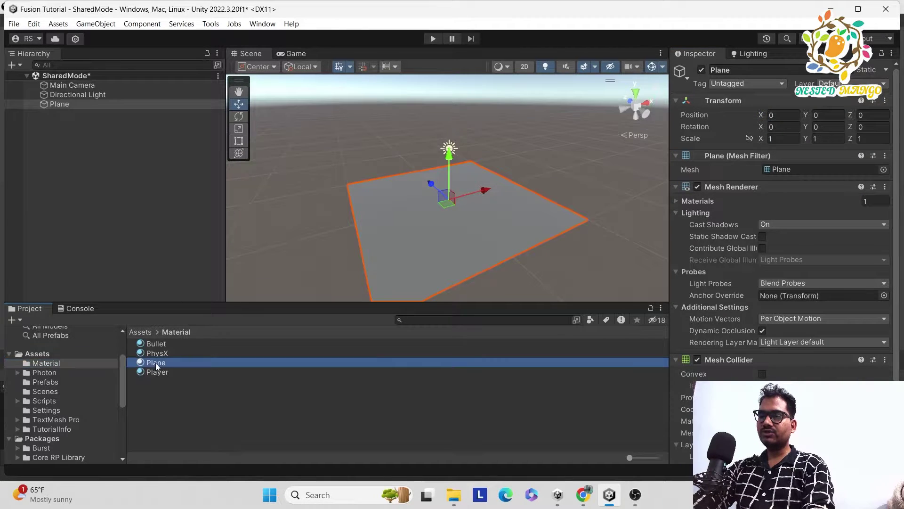
{"action": "left_click_drag", "start_coordinate": [156, 362], "coordinate": [421, 243]}
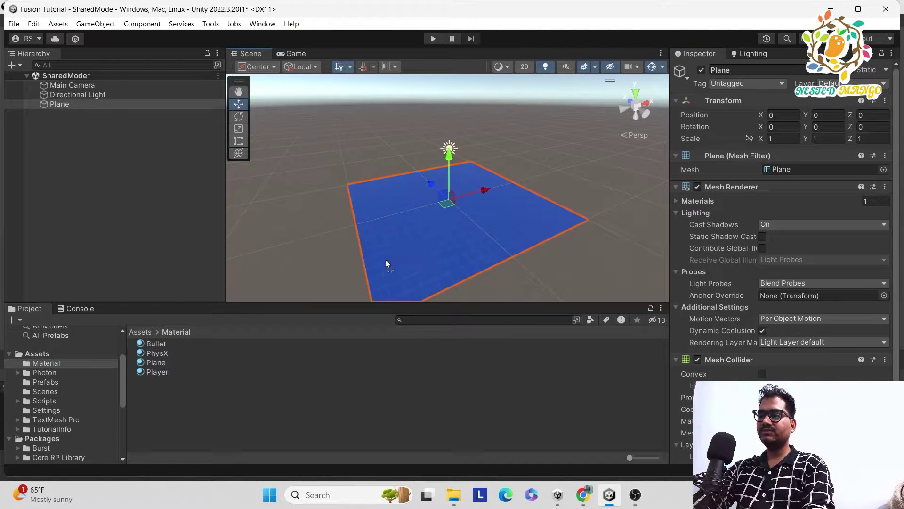
{"action": "left_click", "coordinate": [187, 285]}
Add a Capsule reset to the origin, raise it above the plane, and save the scene.
{"action": "key", "text": "ctrl+s"}
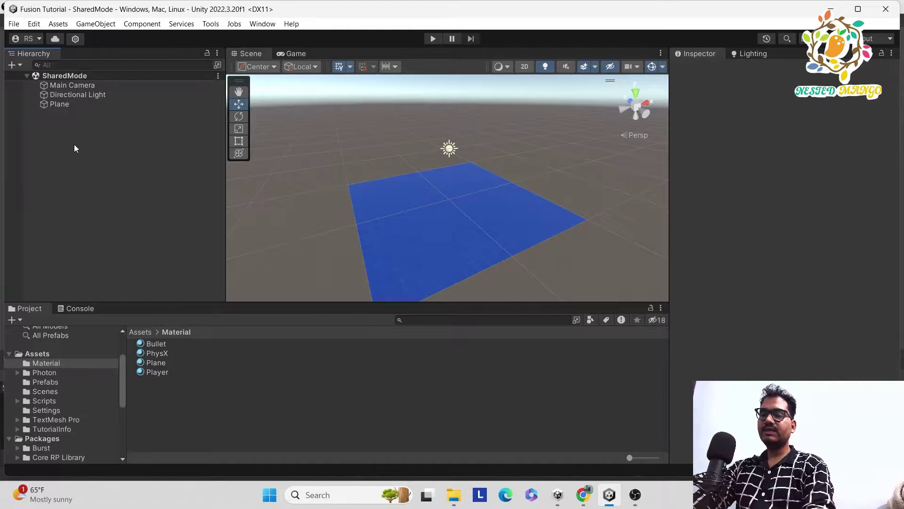
{"action": "right_click", "coordinate": [62, 143]}
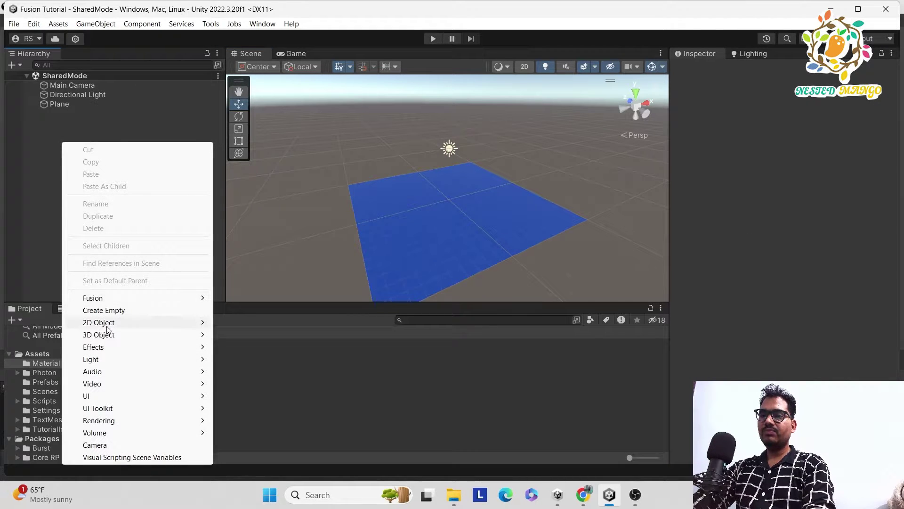
{"action": "mouse_move", "coordinate": [106, 337]}
{"action": "left_click", "coordinate": [244, 359]}
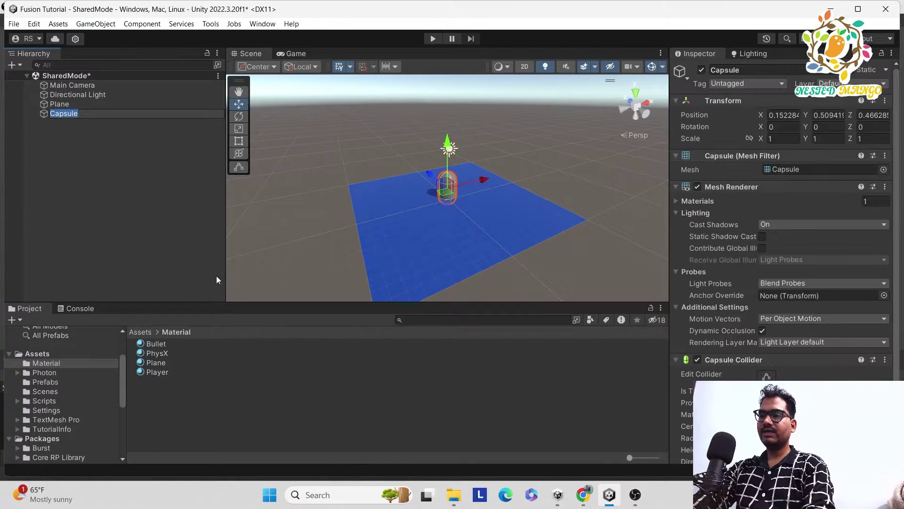
{"action": "left_click", "coordinate": [885, 100]}
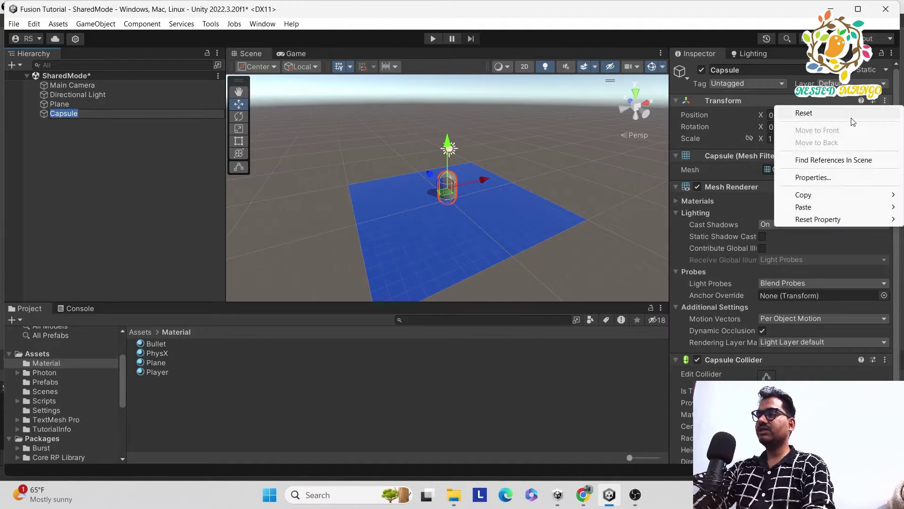
{"action": "left_click", "coordinate": [818, 116]}
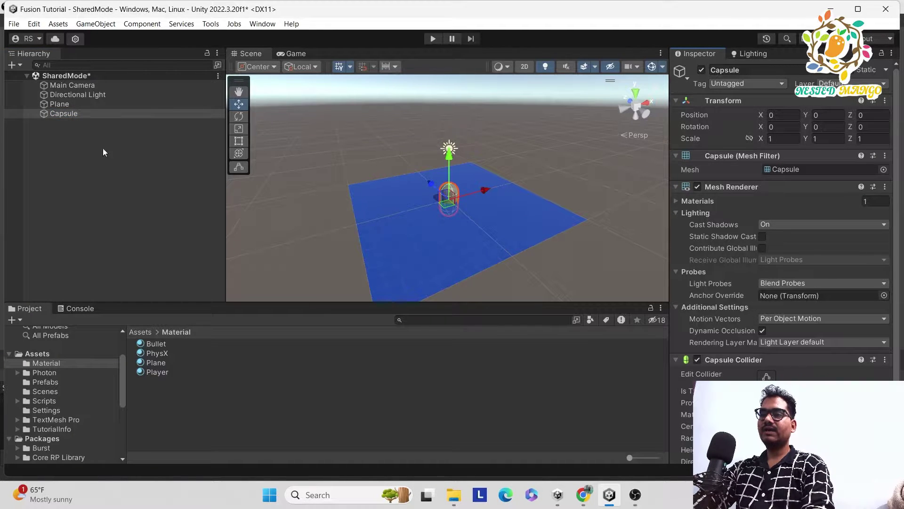
{"action": "left_click_drag", "start_coordinate": [449, 158], "coordinate": [461, 139]}
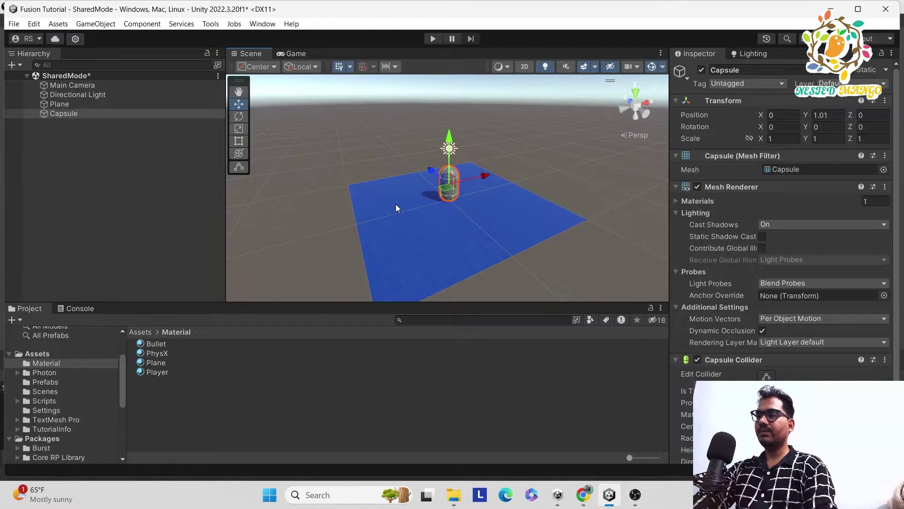
{"action": "key", "text": "ctrl+s"}
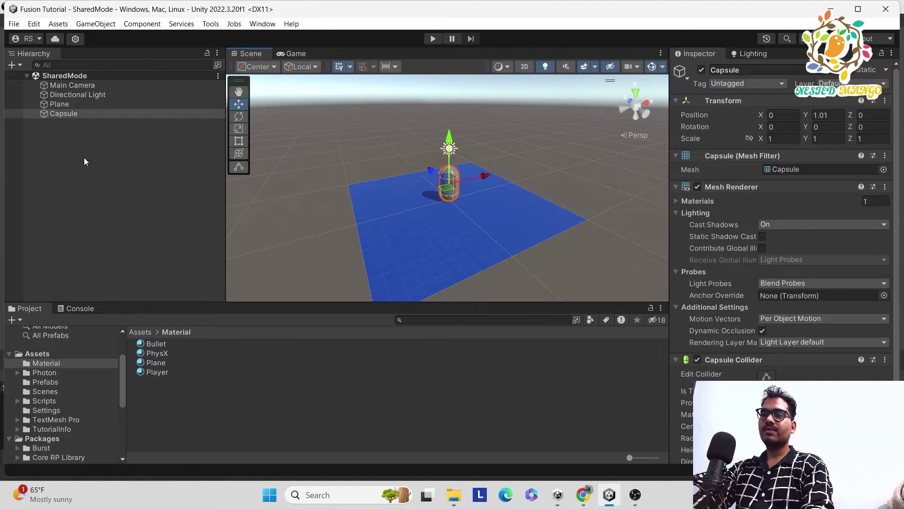
Rename the capsule to Player, then switch to the Fusion 2 EP.01 tutorial video.
{"action": "left_click", "coordinate": [89, 113]}
{"action": "left_click", "coordinate": [757, 71]}
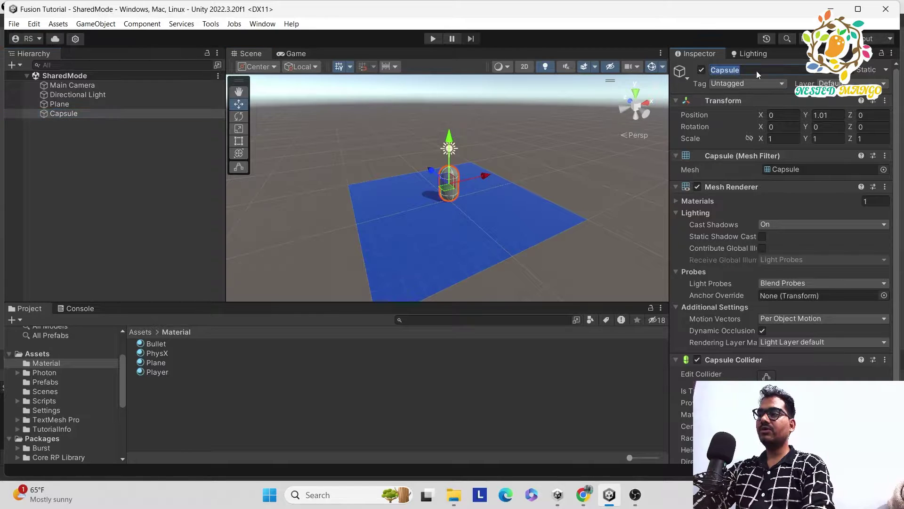
{"action": "type", "text": "Player"}
{"action": "key", "text": "Return"}
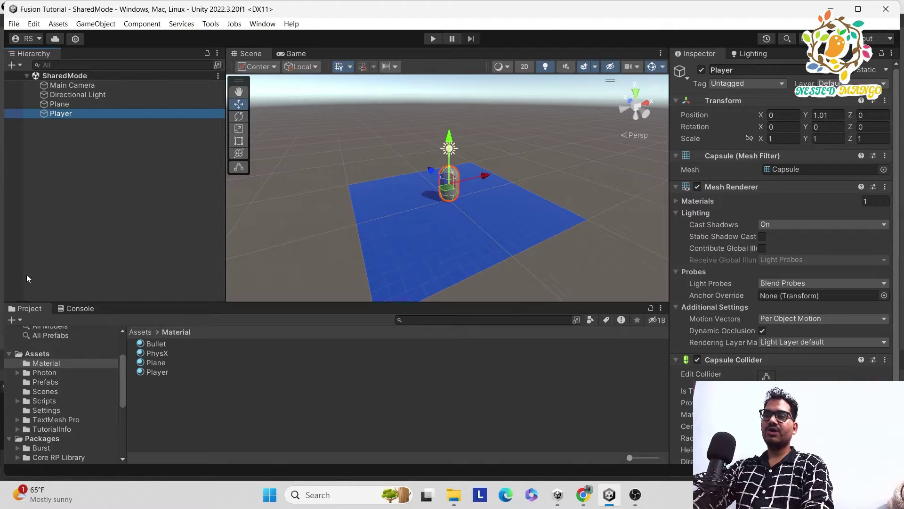
{"action": "left_click", "coordinate": [73, 182]}
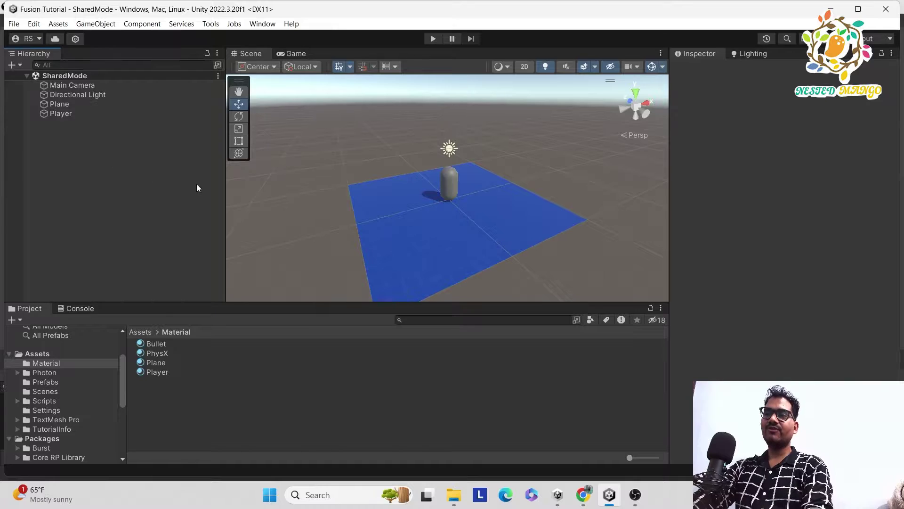
{"action": "left_click", "coordinate": [583, 495]}
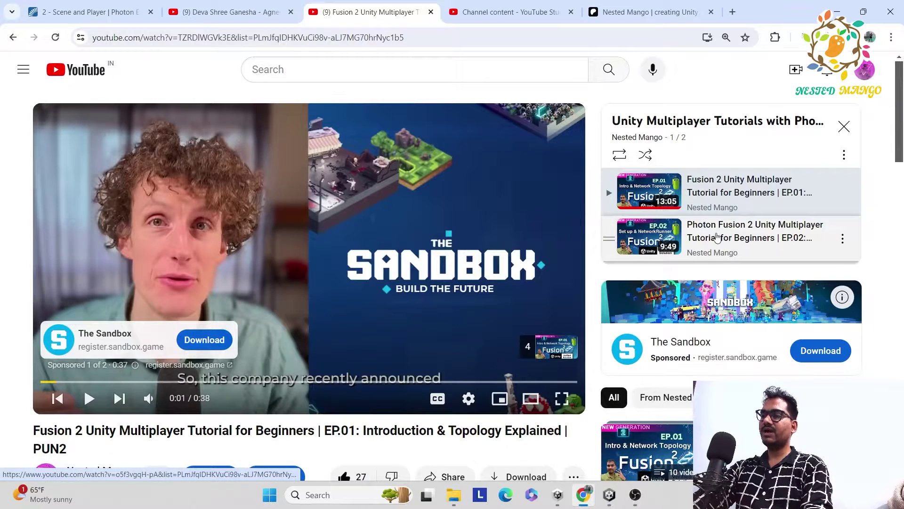